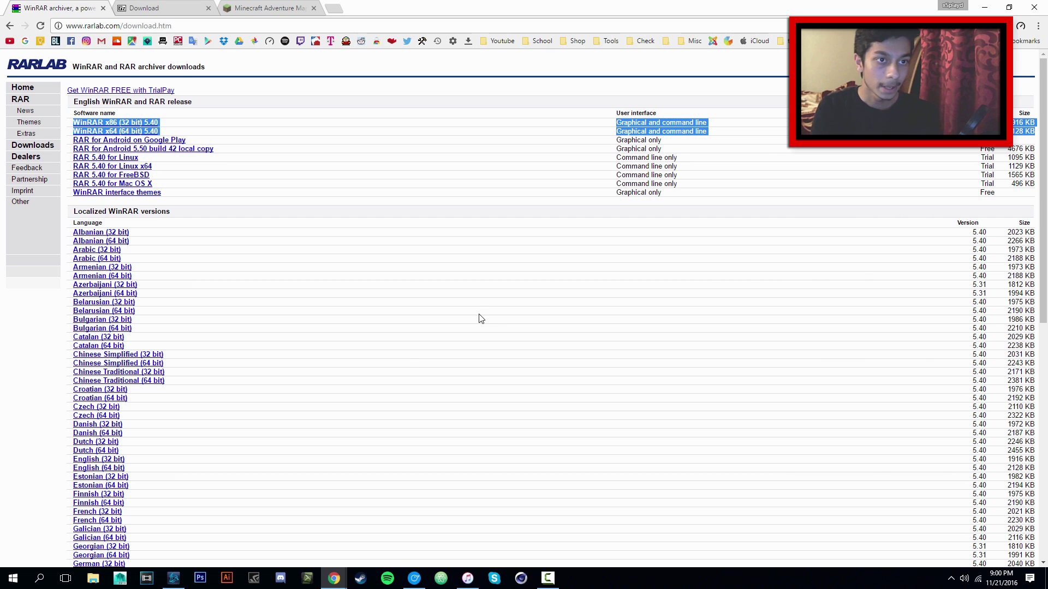
pyautogui.click(216, 131)
pyautogui.click(139, 7)
pyautogui.click(73, 6)
pyautogui.click(140, 8)
pyautogui.click(73, 7)
pyautogui.click(140, 7)
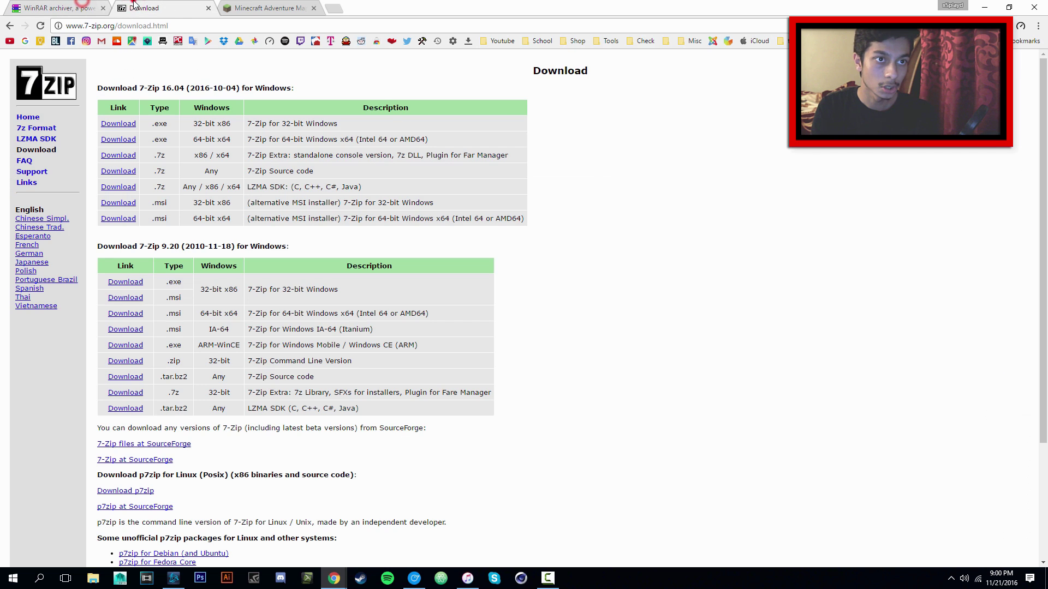
pyautogui.click(73, 6)
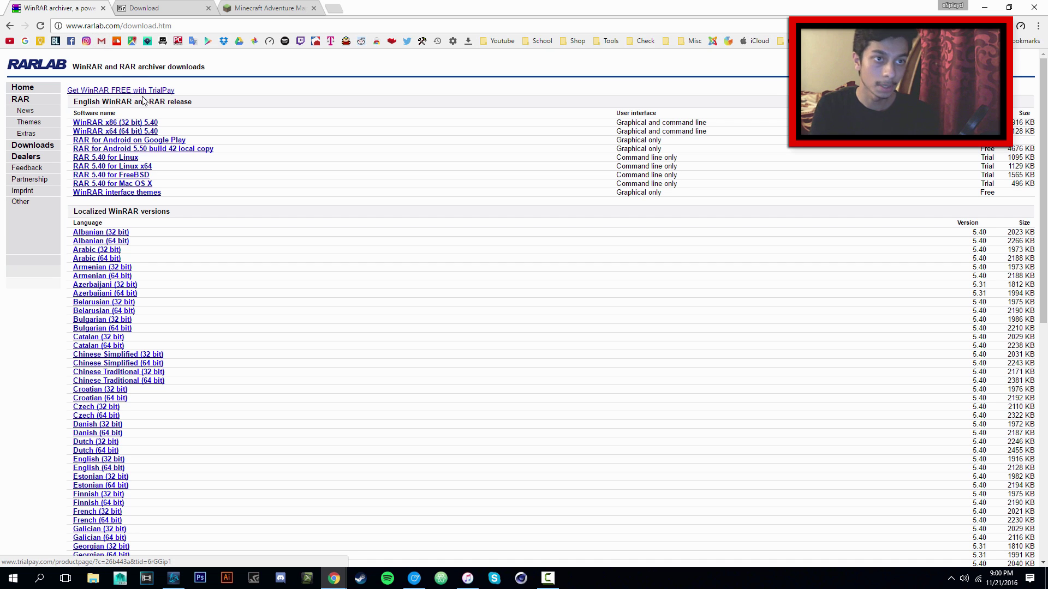
pyautogui.moveTo(170, 127); pyautogui.dragTo(110, 124)
pyautogui.click(170, 121)
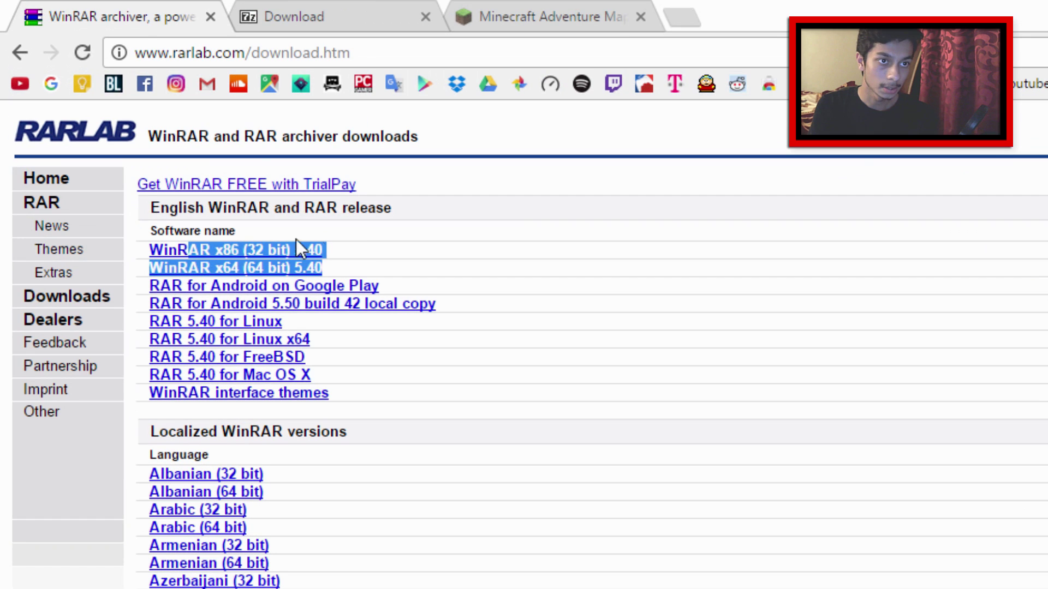
pyautogui.moveTo(388, 276); pyautogui.dragTo(151, 269)
pyautogui.click(371, 215)
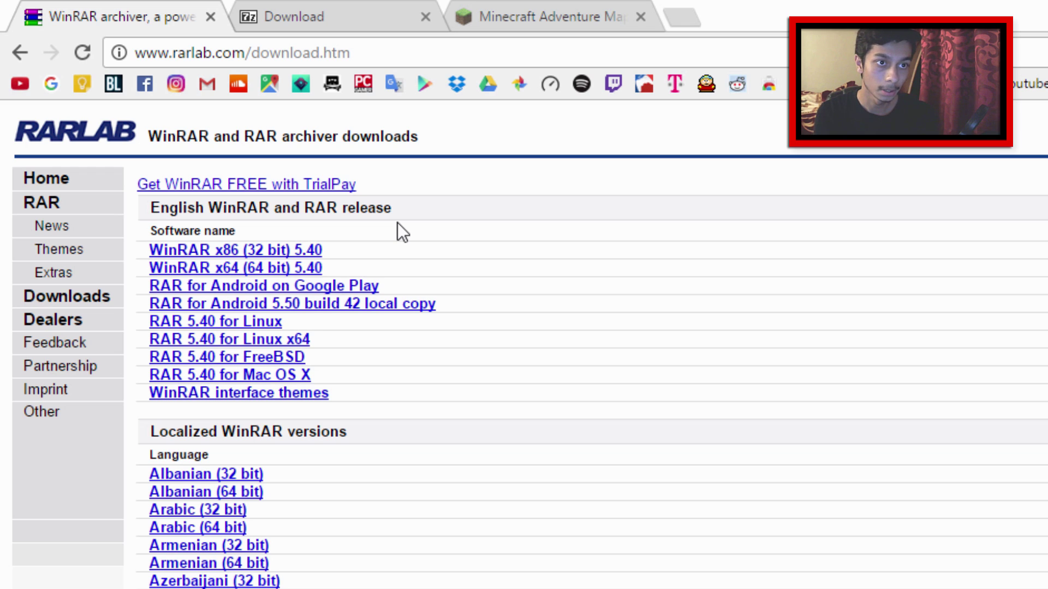
# Look over the 7-Zip download page and its web address
pyautogui.click(328, 13)
pyautogui.click(143, 11)
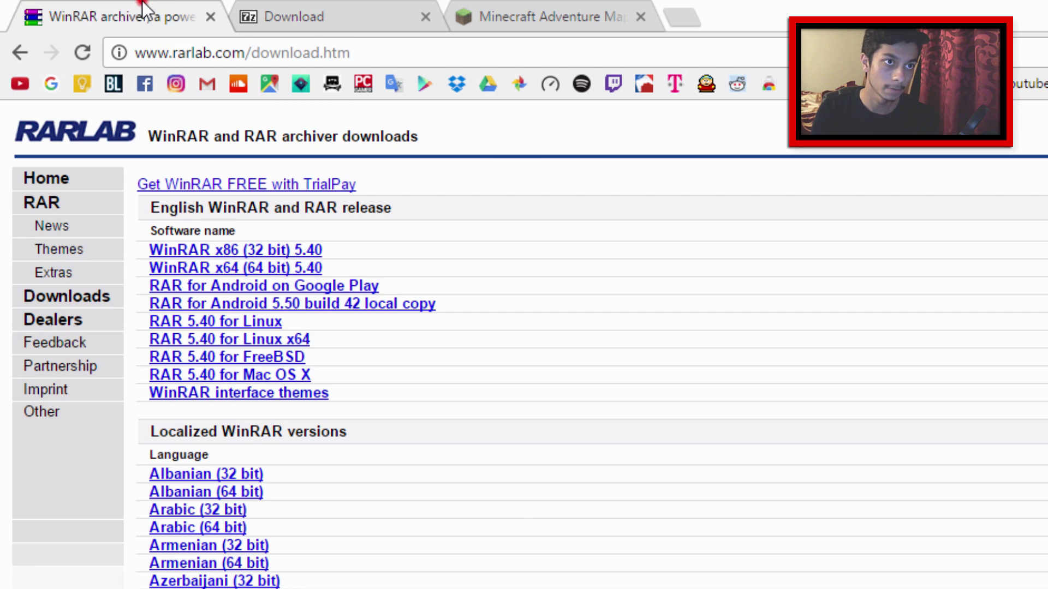
pyautogui.click(318, 12)
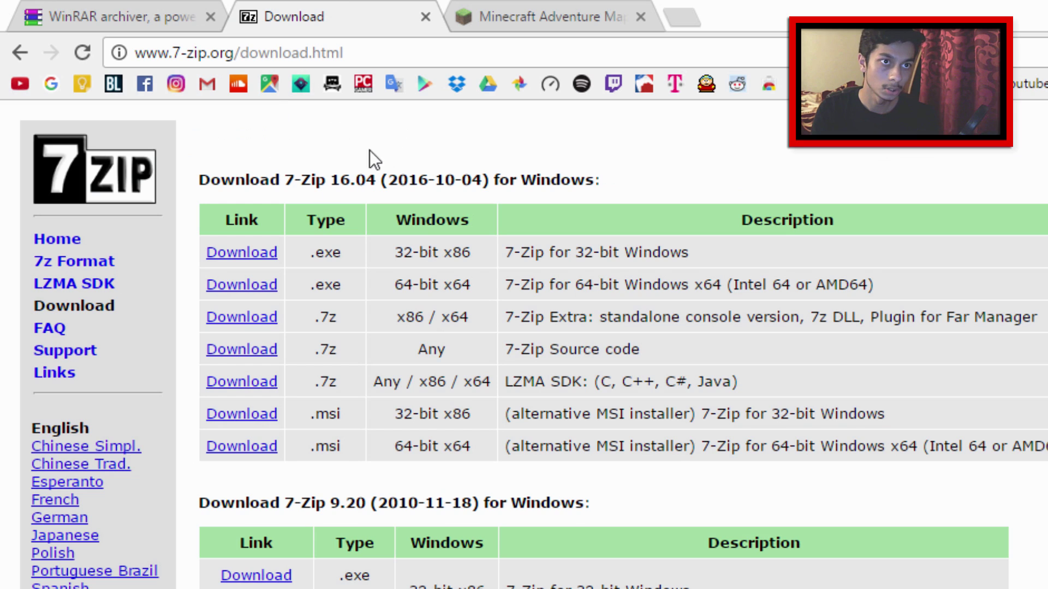
pyautogui.click(363, 54)
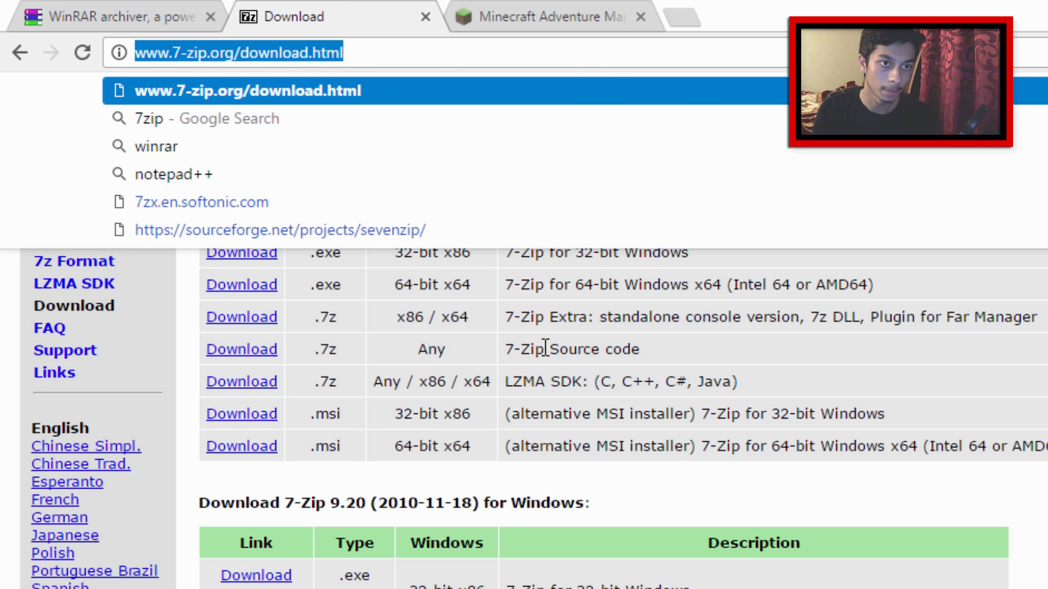
pyautogui.click(598, 355)
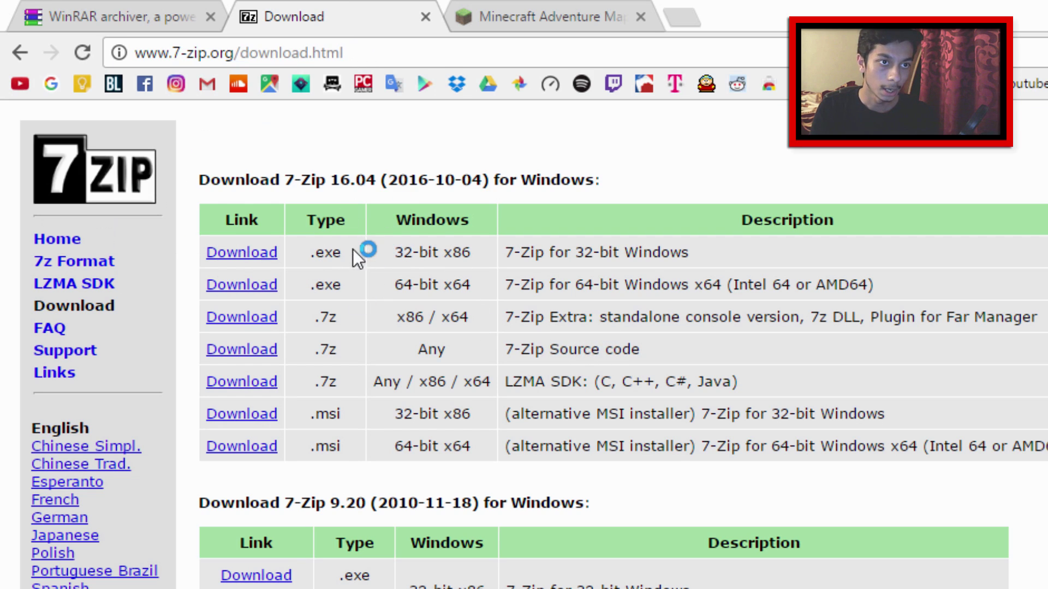
# Close the WinRAR and 7-Zip download tabs so the MinecraftMaps page shows
pyautogui.click(133, 14)
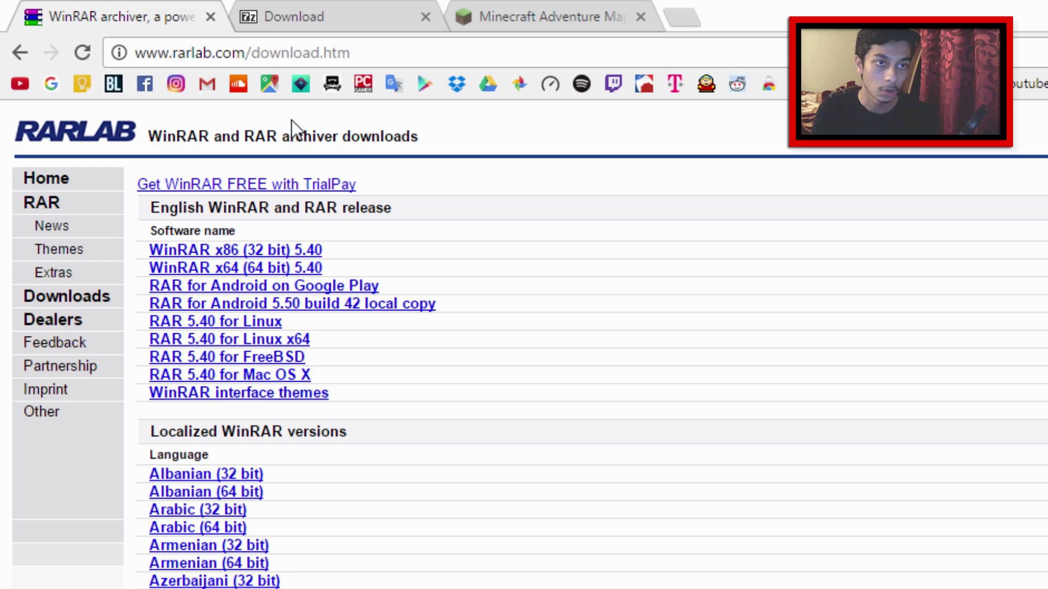
pyautogui.click(211, 16)
pyautogui.click(210, 18)
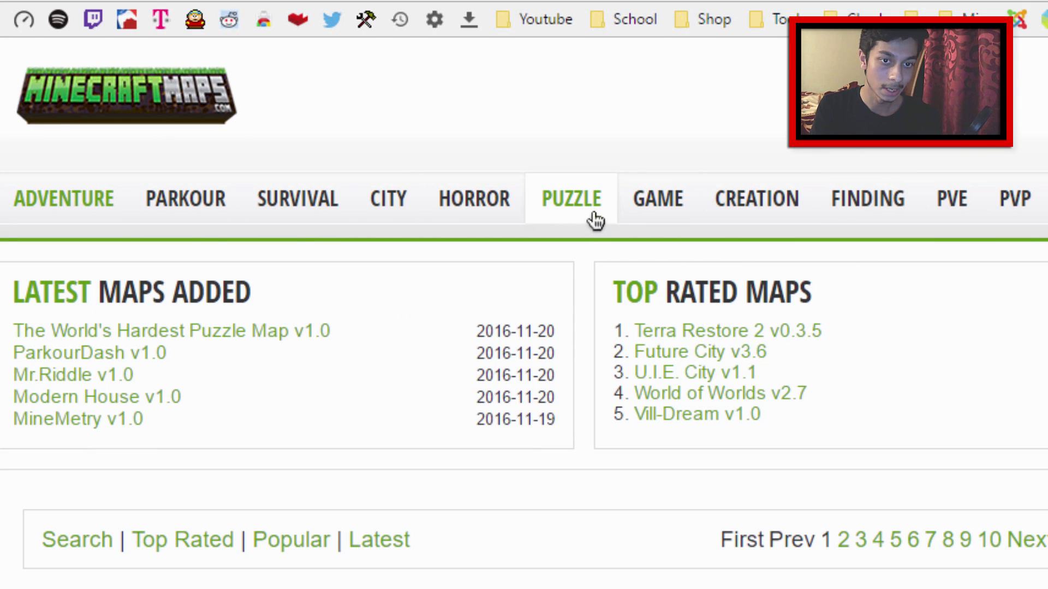
# Scroll through the adventure map listings looking for Herobrine's Mansion: Remastered
pyautogui.scroll(-3, 246, 420)
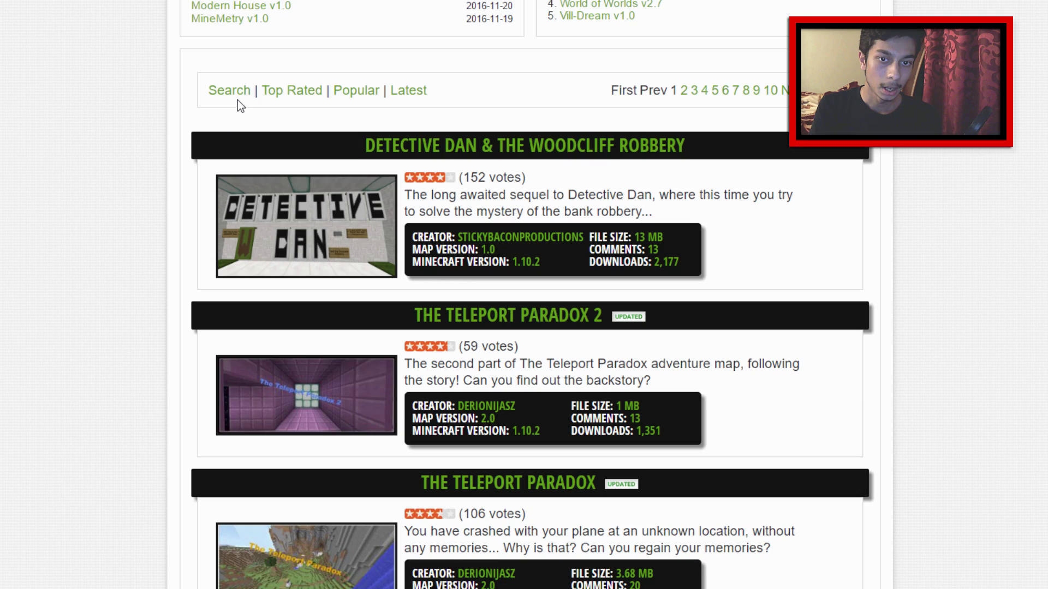
pyautogui.scroll(-3, 237, 101)
pyautogui.scroll(-3, 238, 99)
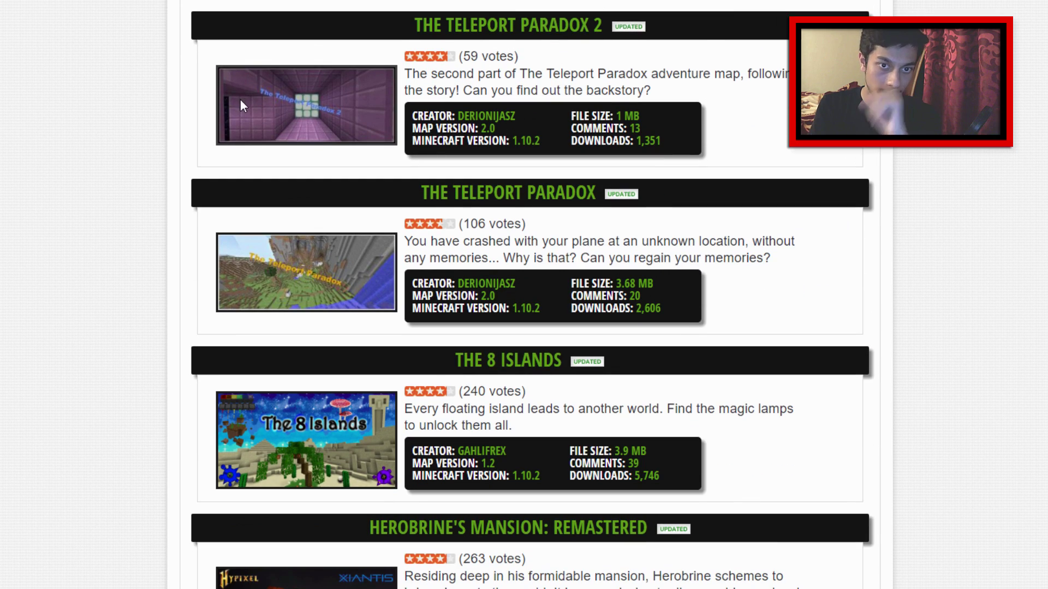
pyautogui.scroll(-3, 323, 137)
pyautogui.scroll(-5, 323, 147)
pyautogui.scroll(3, 393, 191)
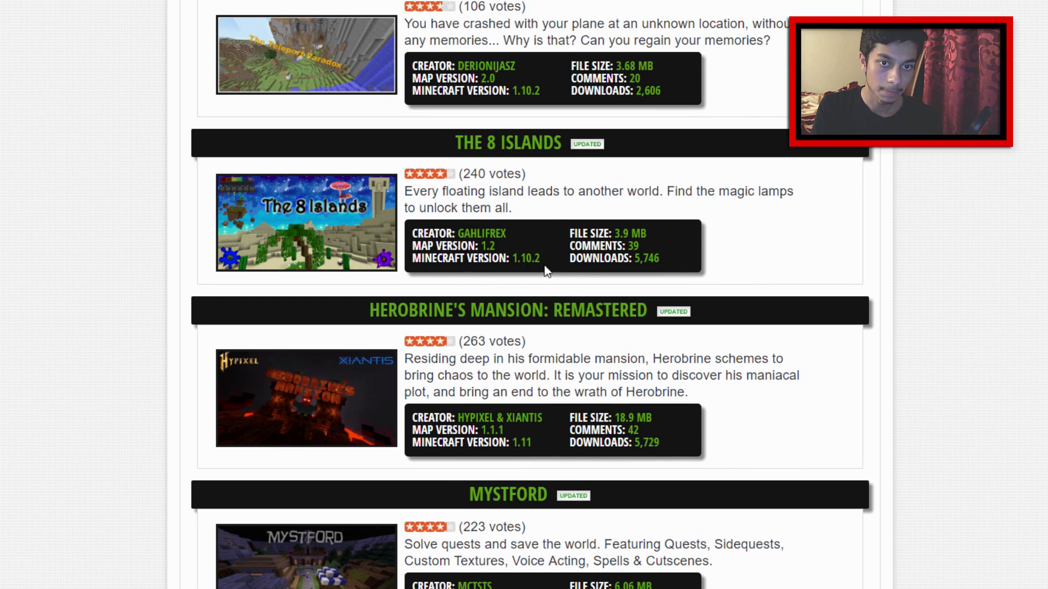
pyautogui.scroll(-4, 581, 277)
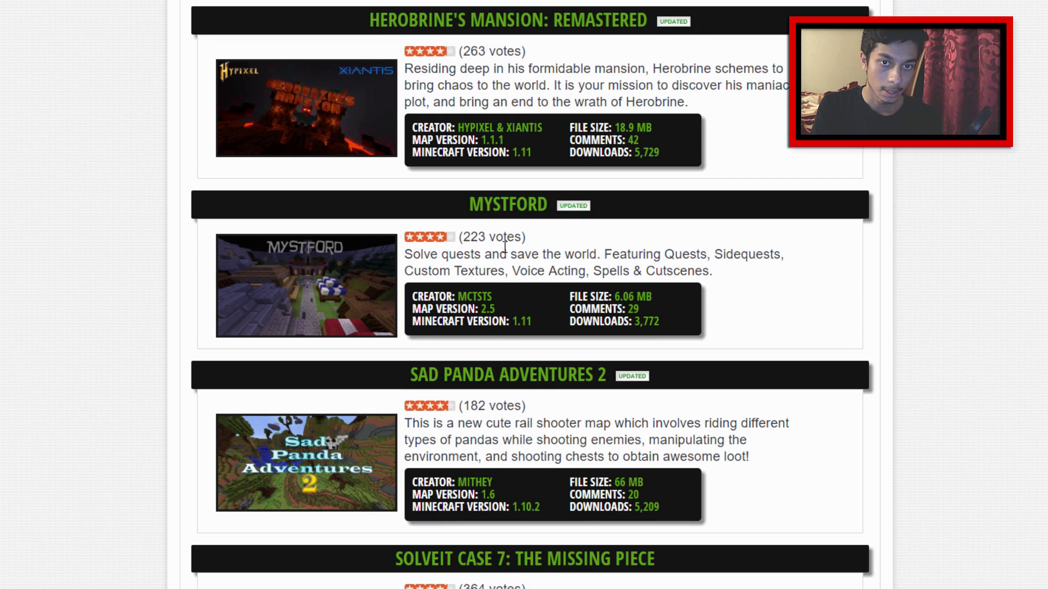
pyautogui.scroll(3, 559, 208)
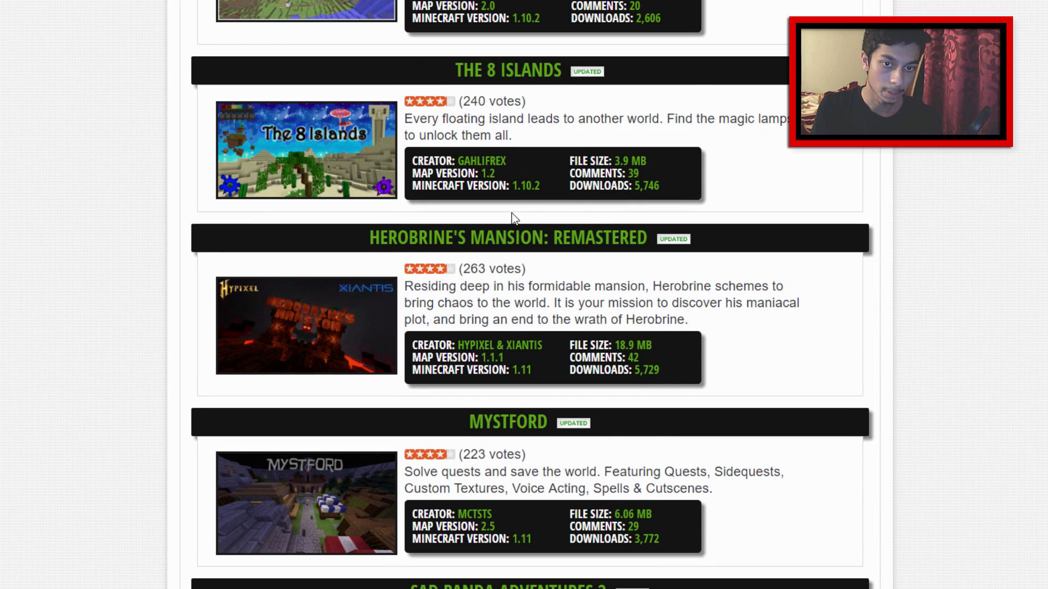
pyautogui.scroll(-5, 513, 218)
pyautogui.scroll(4, 500, 203)
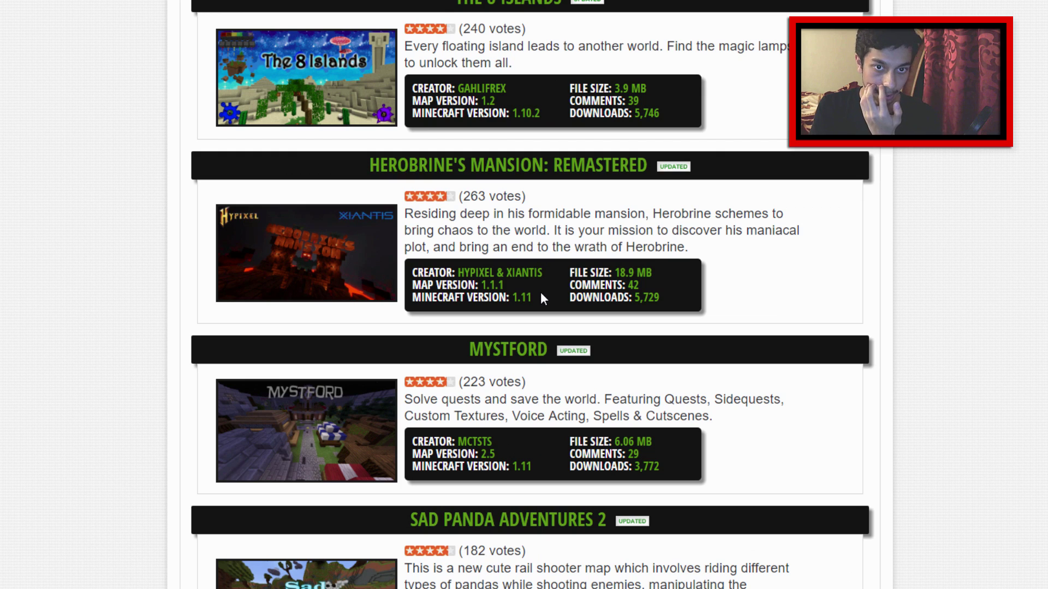
# Note the map versions (Herobrine's Mansion 1.11, The 8 Islands 1.10.2) and bring up Herobrine's Mansion's link options
pyautogui.moveTo(539, 297); pyautogui.dragTo(516, 297)
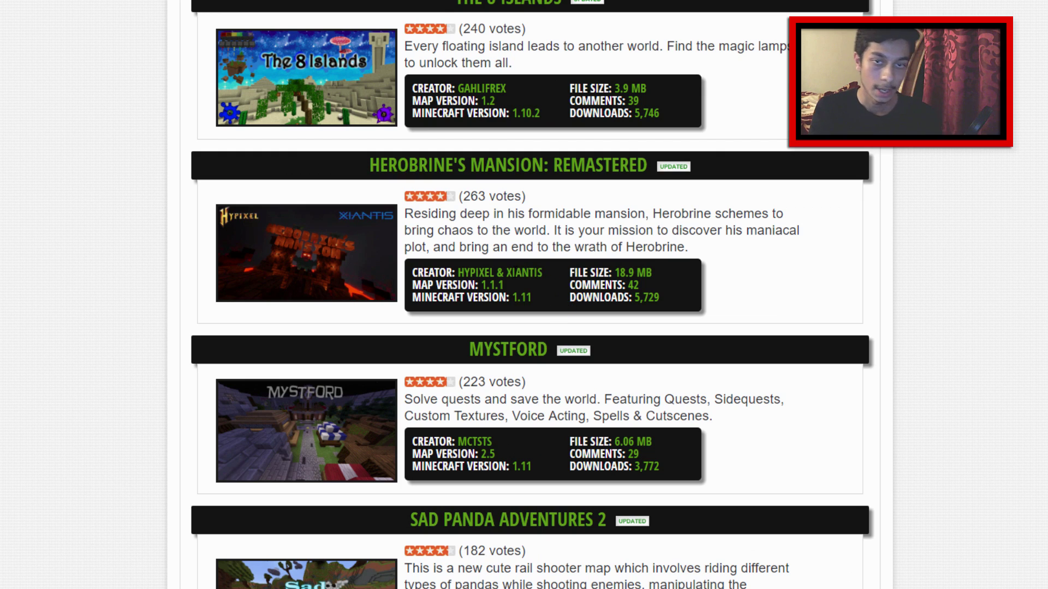
pyautogui.scroll(3, 521, 267)
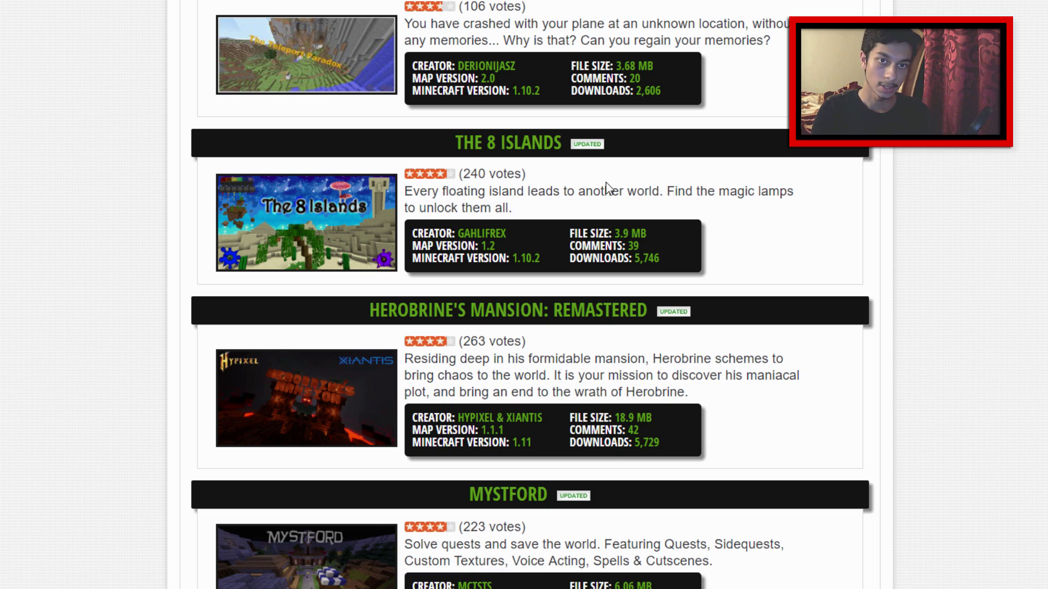
pyautogui.moveTo(543, 259); pyautogui.dragTo(518, 259)
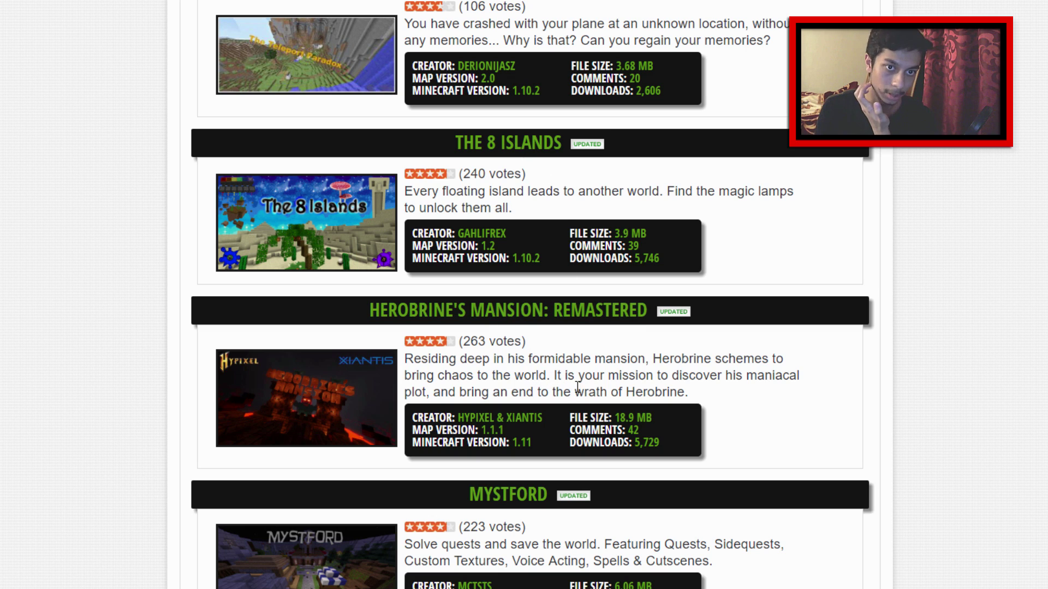
pyautogui.scroll(-1, 557, 393)
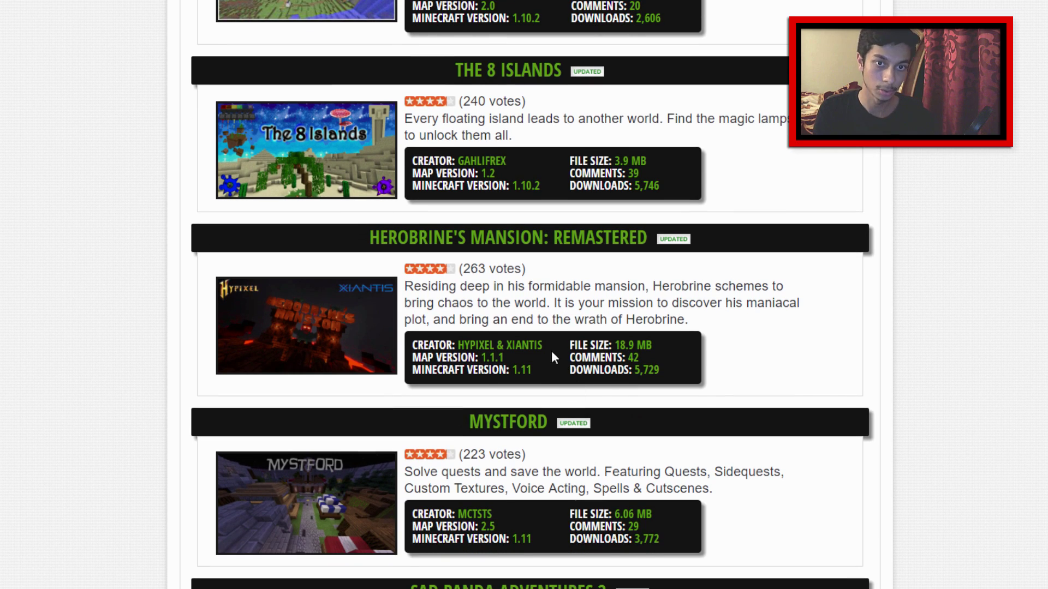
pyautogui.rightClick(469, 237)
pyautogui.press('Escape')
# Open the Herobrine's Mansion page, click Download Map, and save Herobrines_Mansion_R1.1.1.zip to the Desktop
pyautogui.click(402, 238)
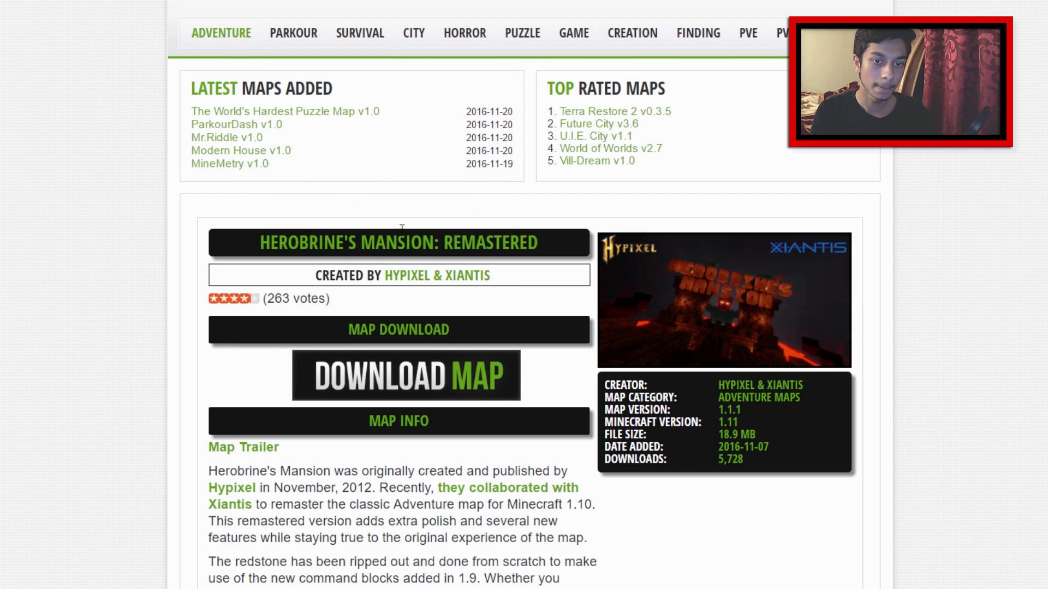
pyautogui.scroll(-2, 482, 254)
pyautogui.scroll(2, 475, 262)
pyautogui.scroll(-2, 474, 269)
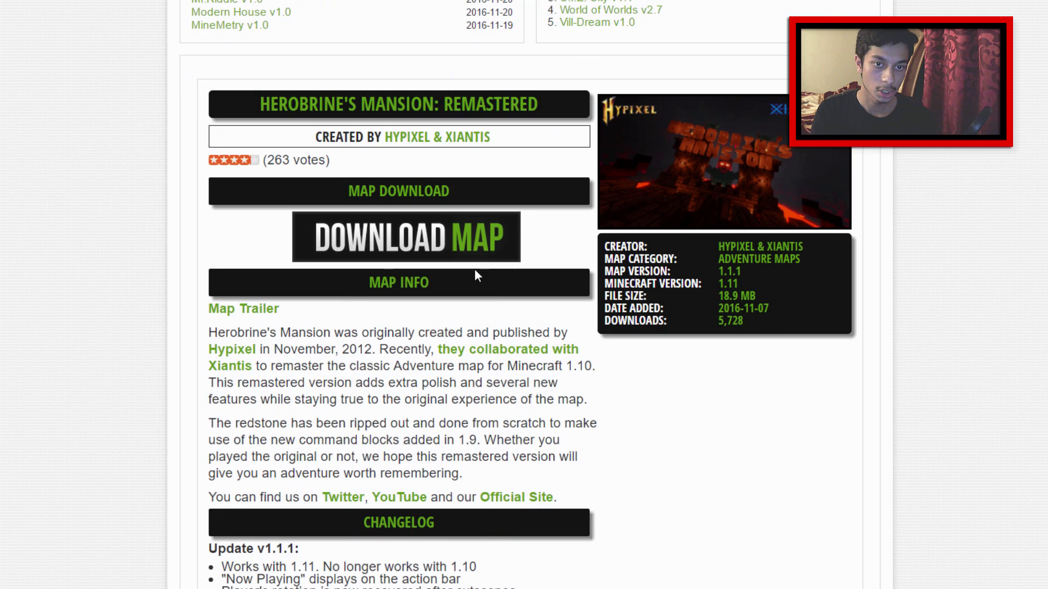
pyautogui.click(402, 238)
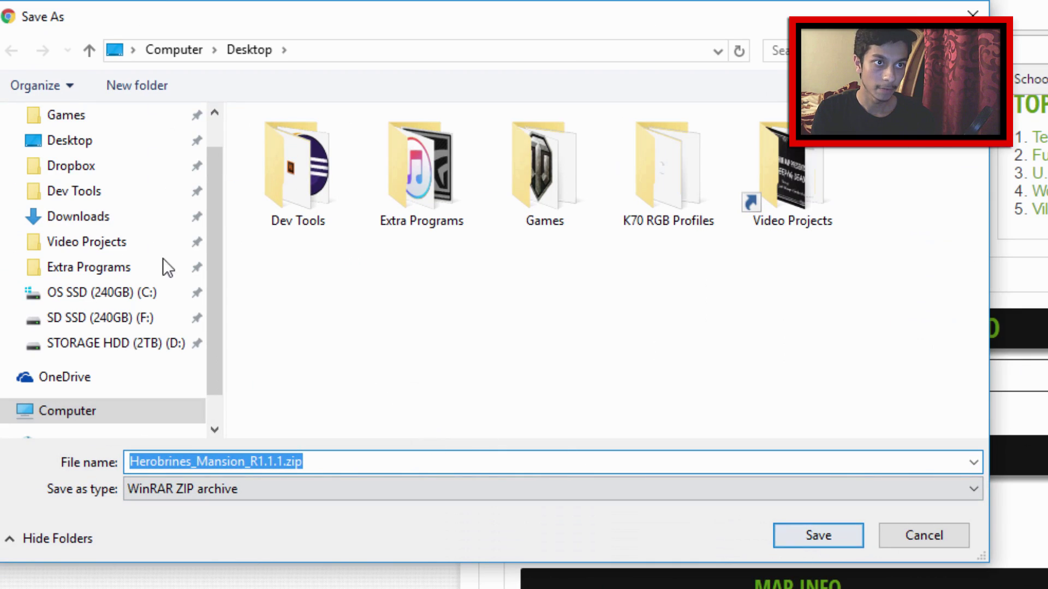
pyautogui.click(802, 537)
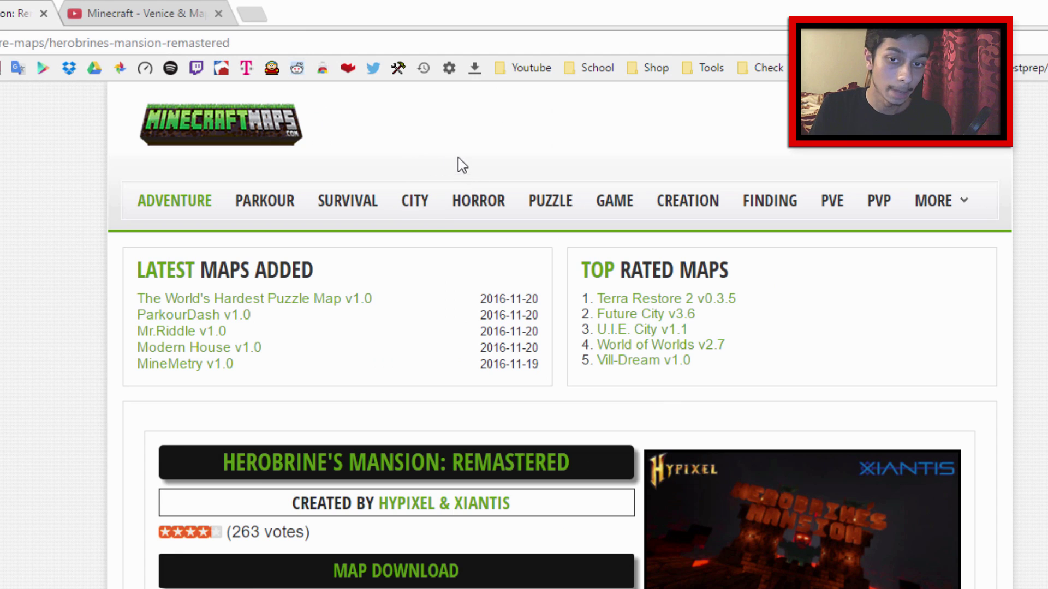
# Open the Venice video's download link in a new tab on Planet Minecraft
pyautogui.click(140, 19)
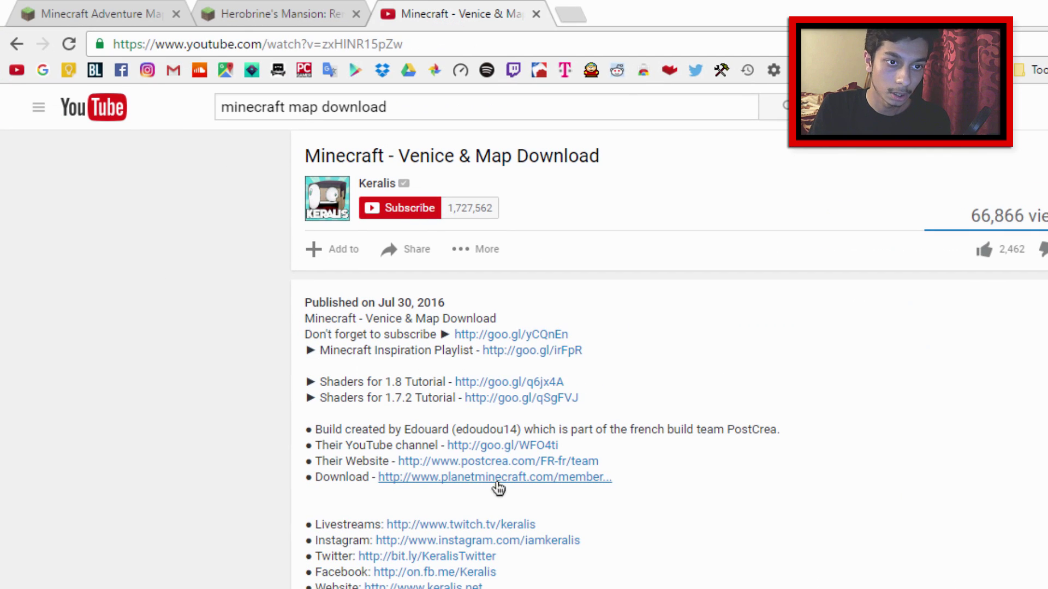
pyautogui.scroll(7, 552, 516)
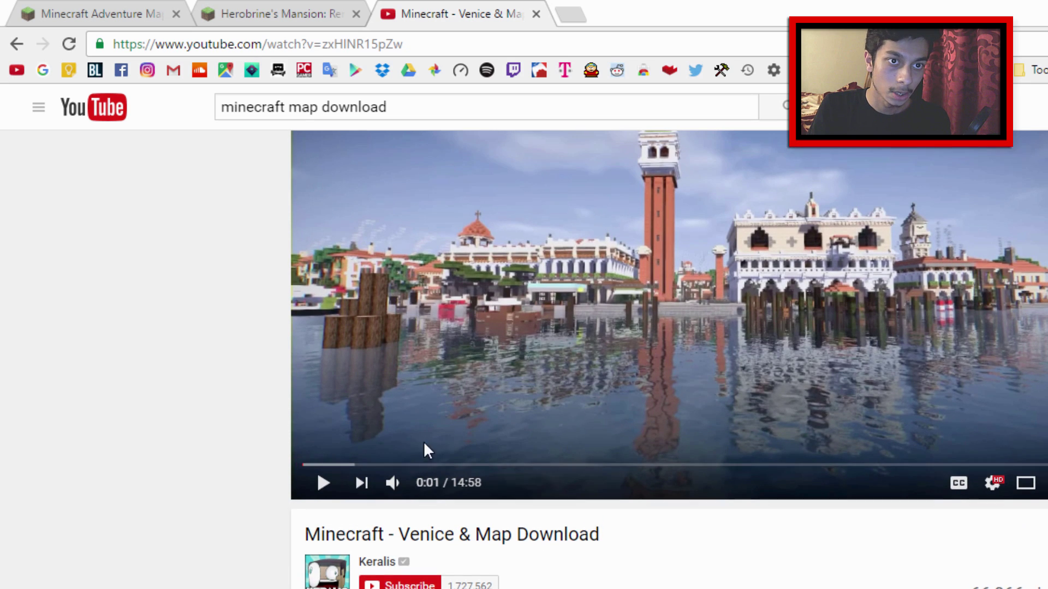
pyautogui.scroll(-8, 551, 480)
pyautogui.scroll(3, 551, 480)
pyautogui.scroll(-3, 552, 480)
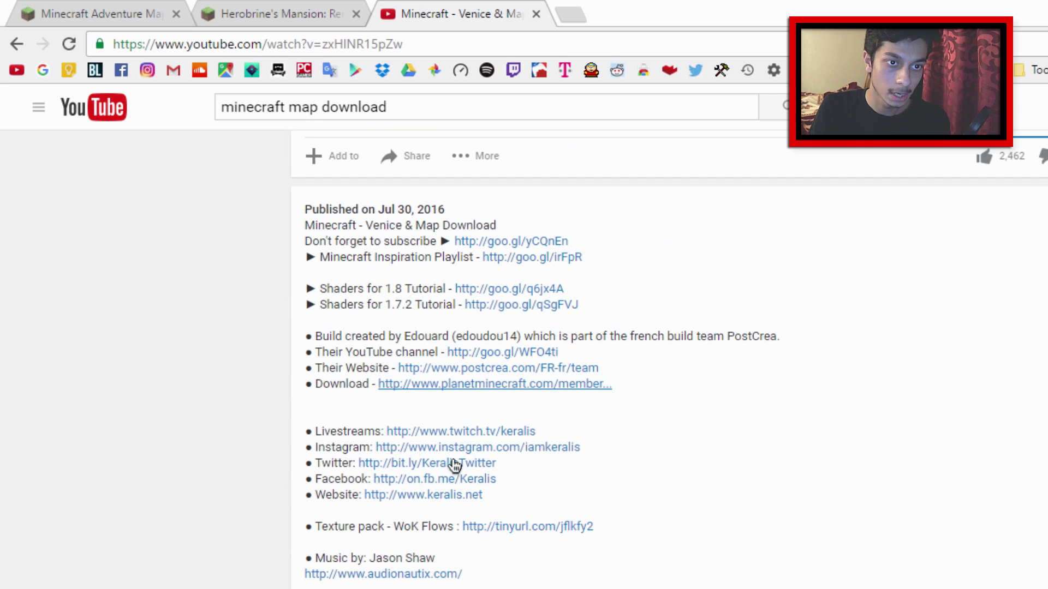
pyautogui.rightClick(446, 386)
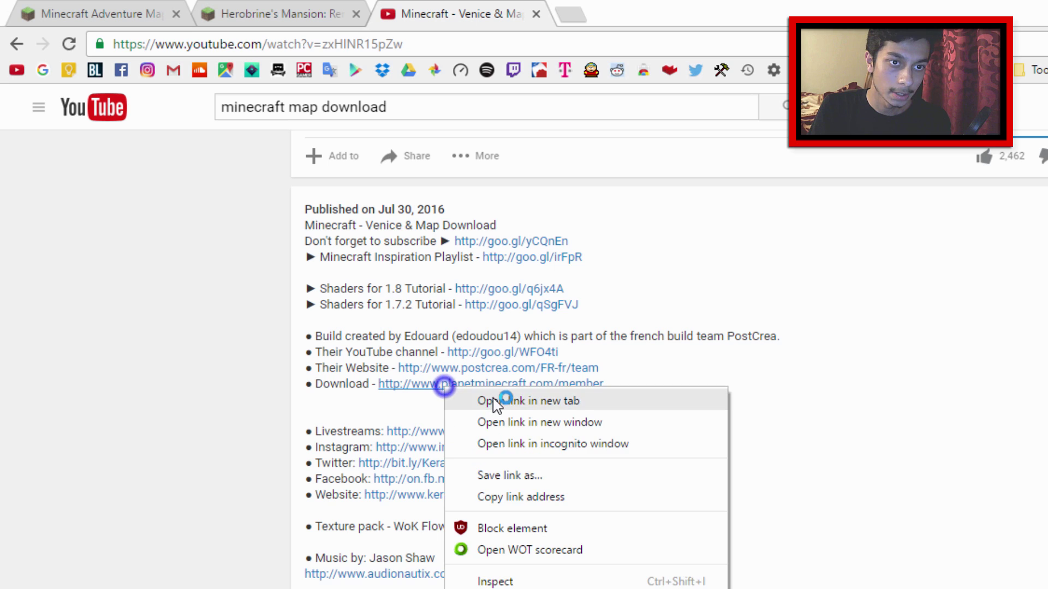
pyautogui.click(491, 399)
pyautogui.click(648, 12)
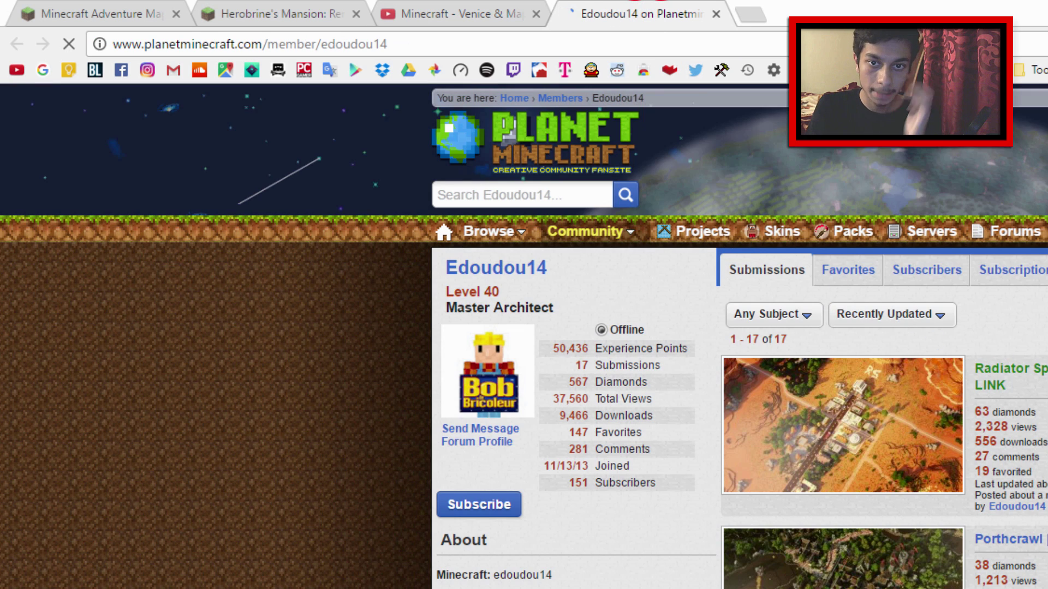
# Open the Venice City project and start its Minecraft World Save download, closing the leftover project page
pyautogui.scroll(-2, 800, 288)
pyautogui.click(503, 11)
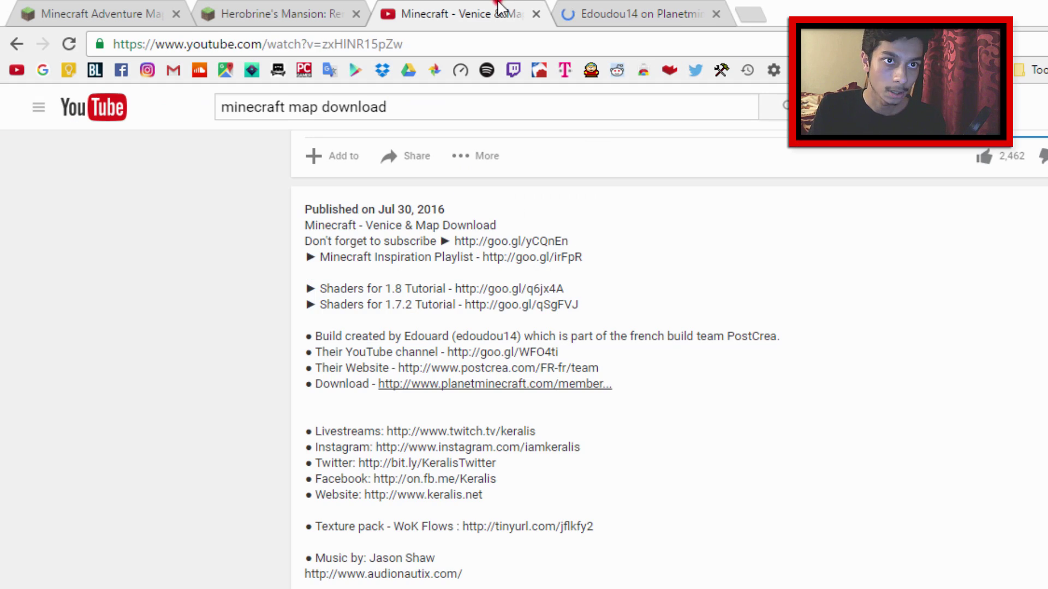
pyautogui.click(658, 9)
pyautogui.scroll(-2, 642, 521)
pyautogui.click(642, 522)
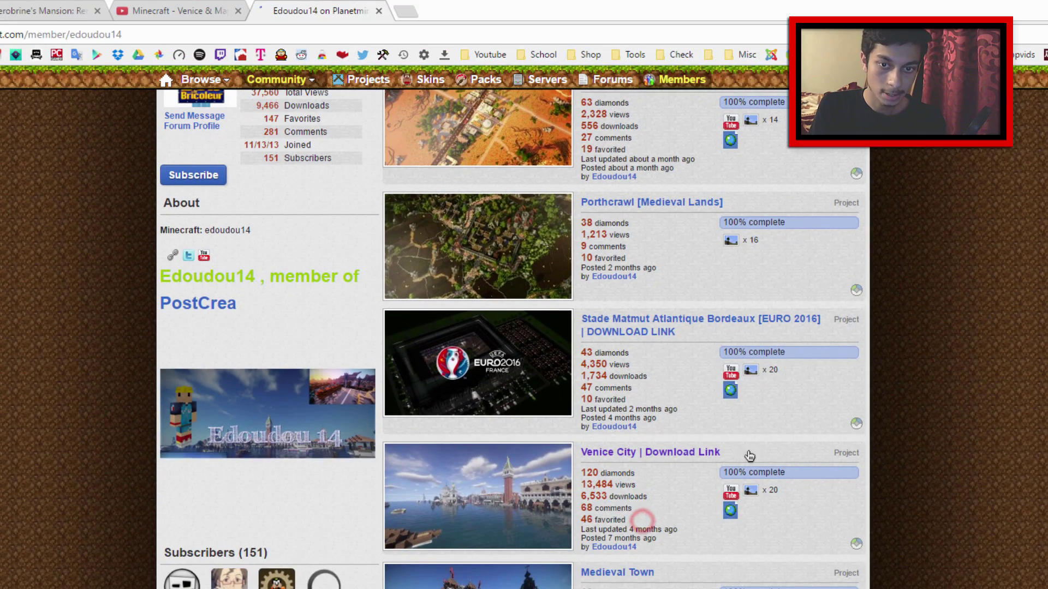
pyautogui.scroll(-3, 593, 525)
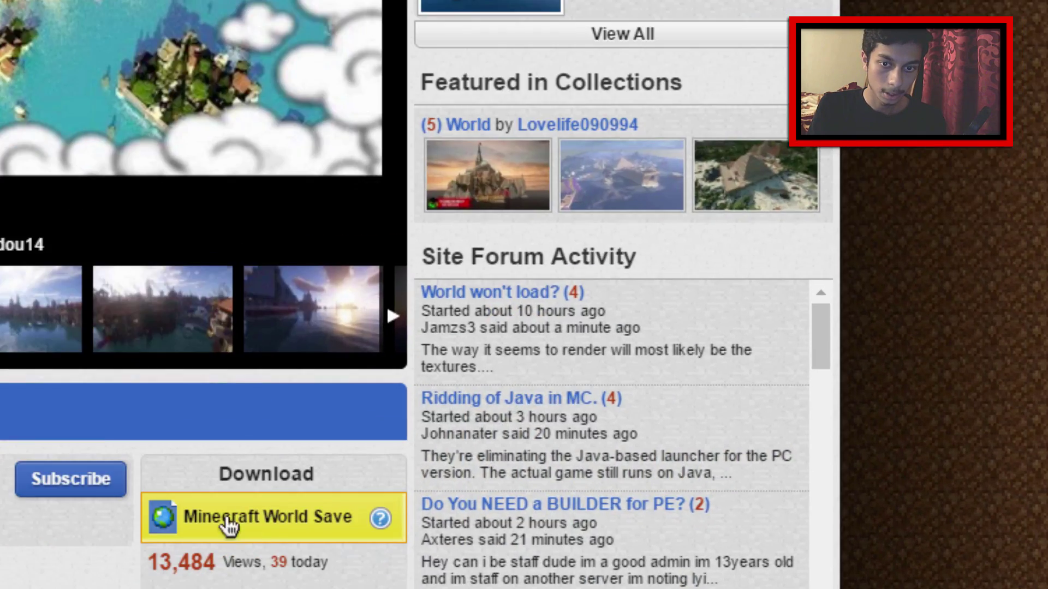
pyautogui.click(522, 515)
pyautogui.click(419, 8)
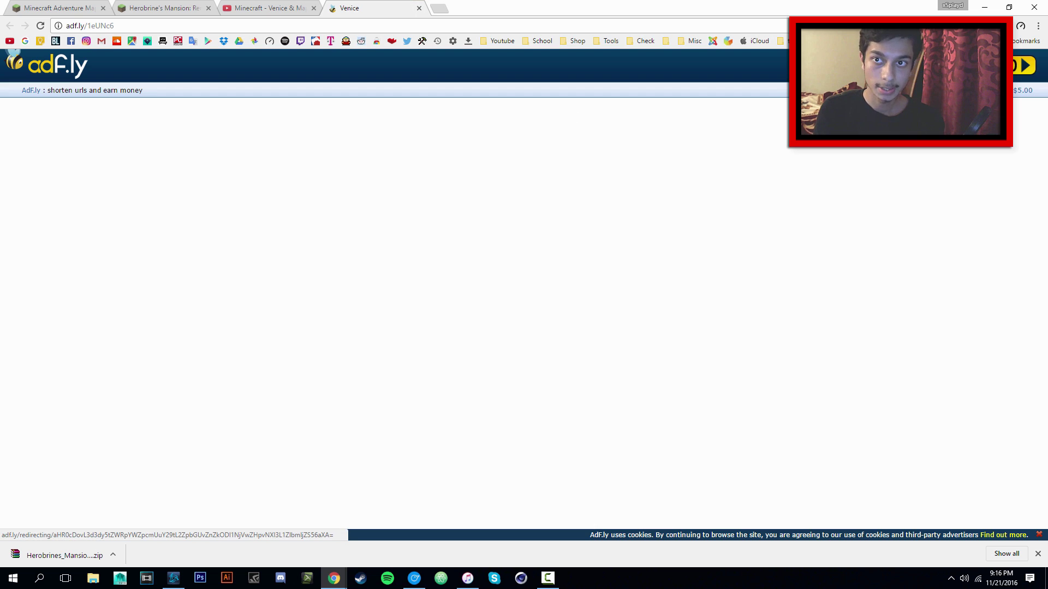
# Skip the adf.ly ad, download Venice.zip from Mediafire, and save it to the Desktop
pyautogui.click(1021, 65)
pyautogui.click(641, 138)
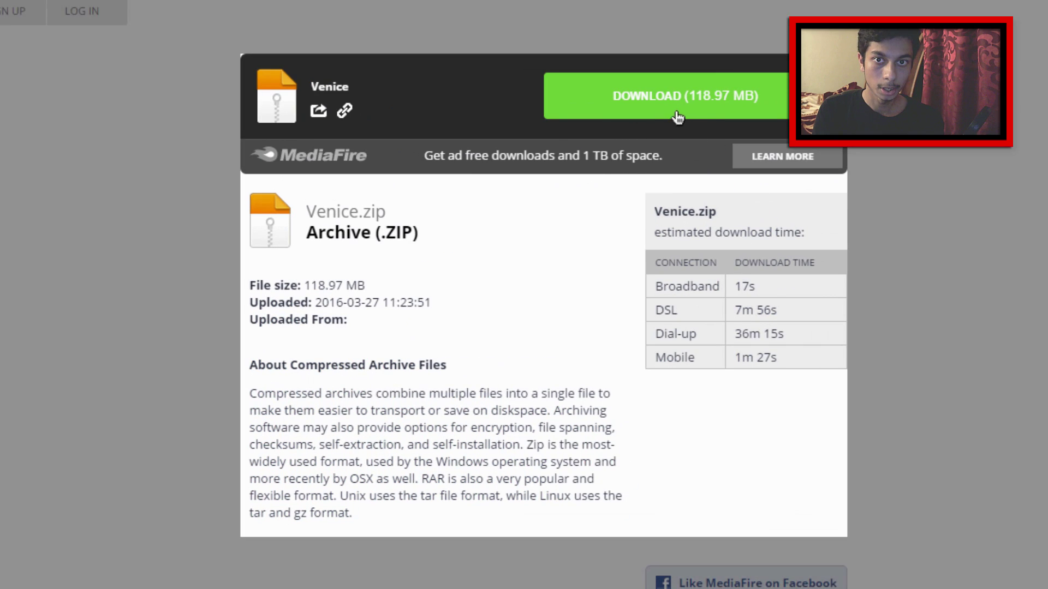
pyautogui.click(704, 183)
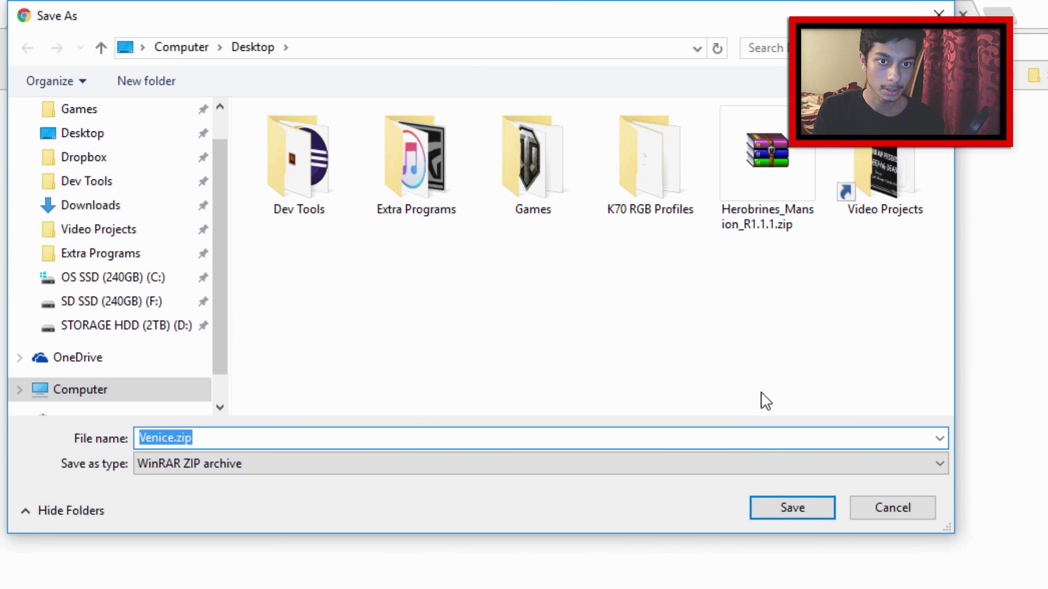
pyautogui.click(784, 510)
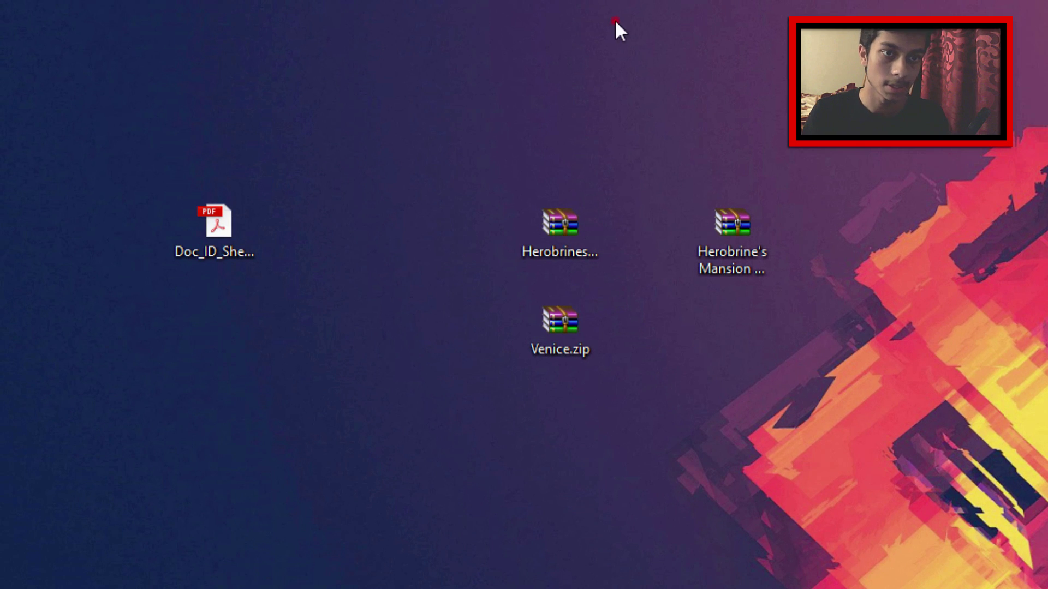
# Select both map zips on the desktop, deselect, then open Herobrines_Mansion_R1.1.1.zip in WinRAR
pyautogui.moveTo(451, 163); pyautogui.dragTo(586, 441)
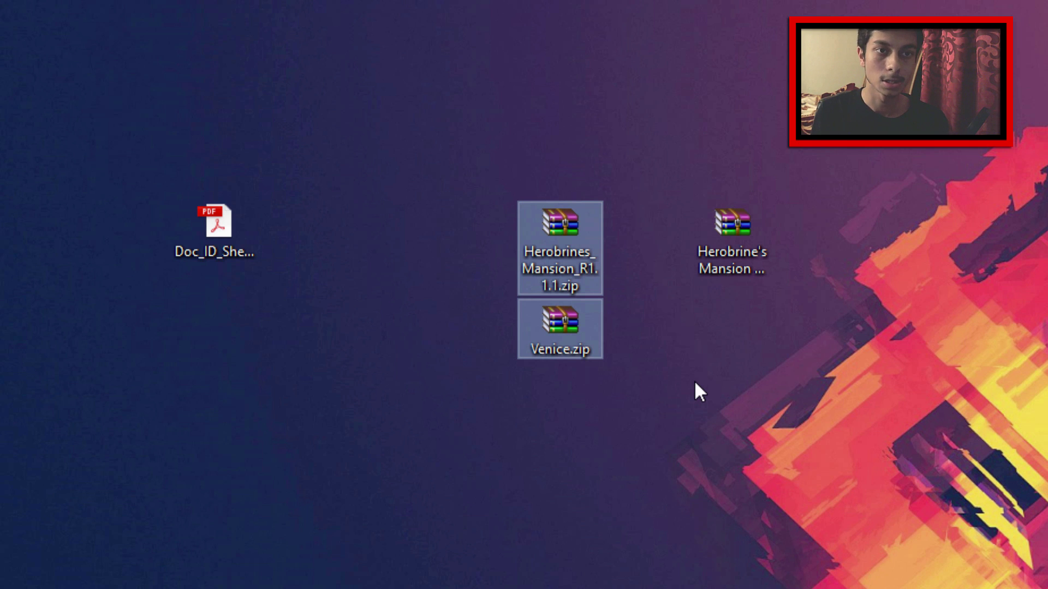
pyautogui.click(623, 271)
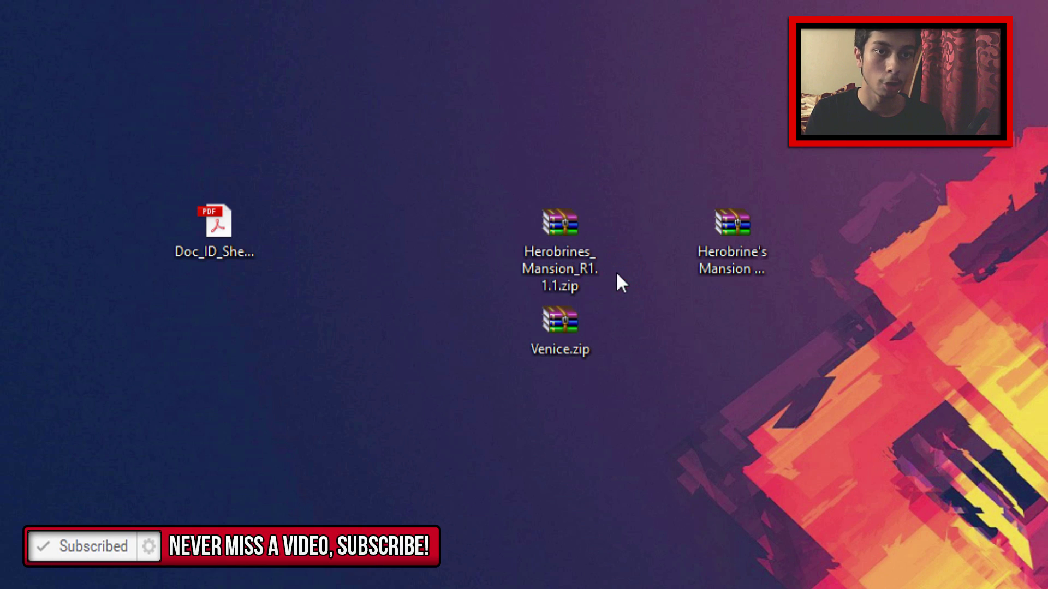
pyautogui.doubleClick(553, 221)
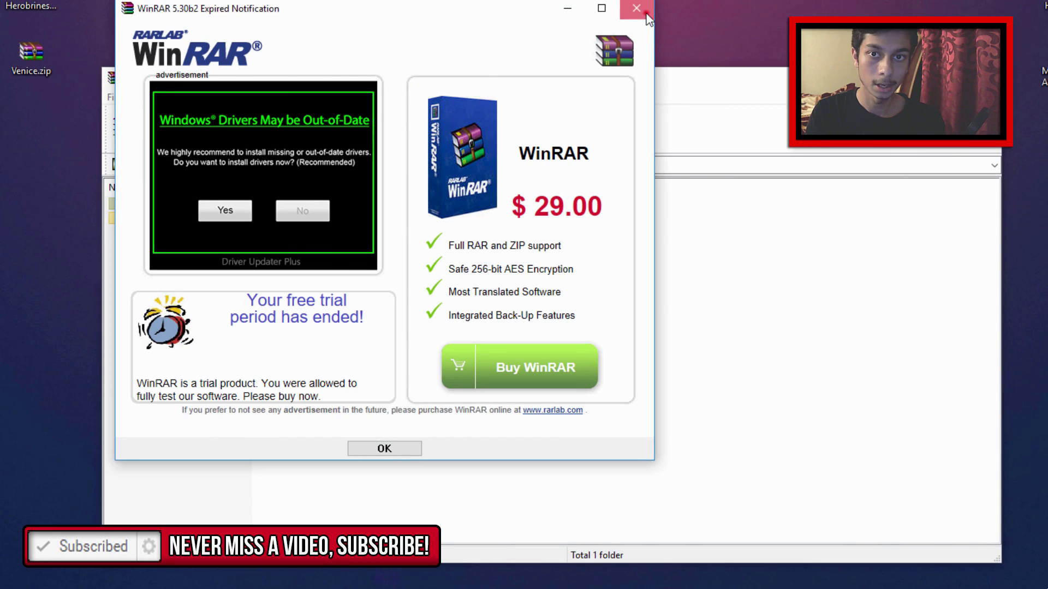
# Dismiss WinRAR's expiry notice and open the Herobrine's Mansion R1.1.1 folder to view region, level.dat and other files
pyautogui.click(645, 15)
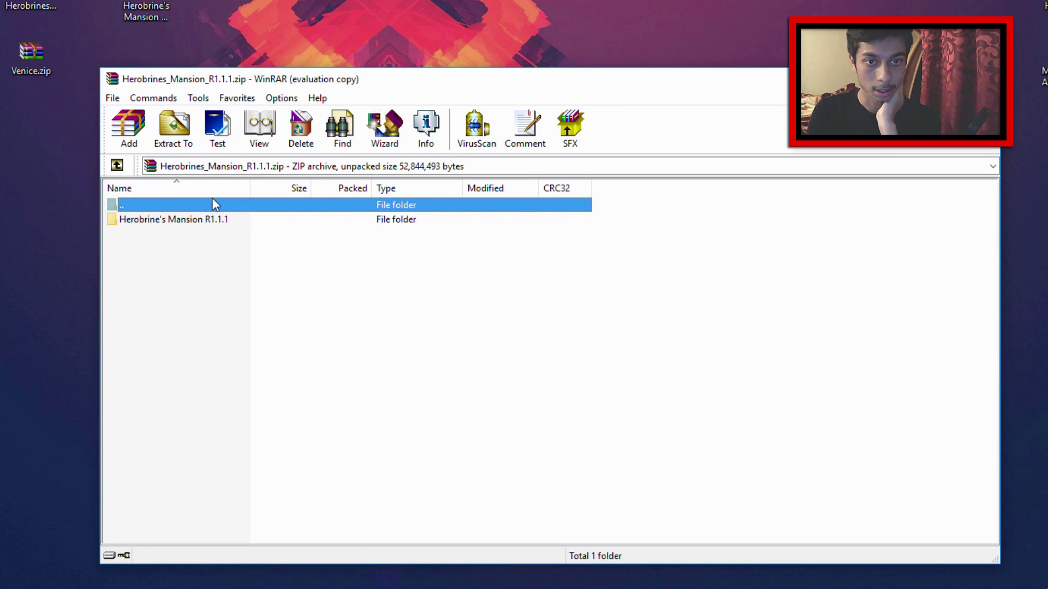
pyautogui.click(210, 220)
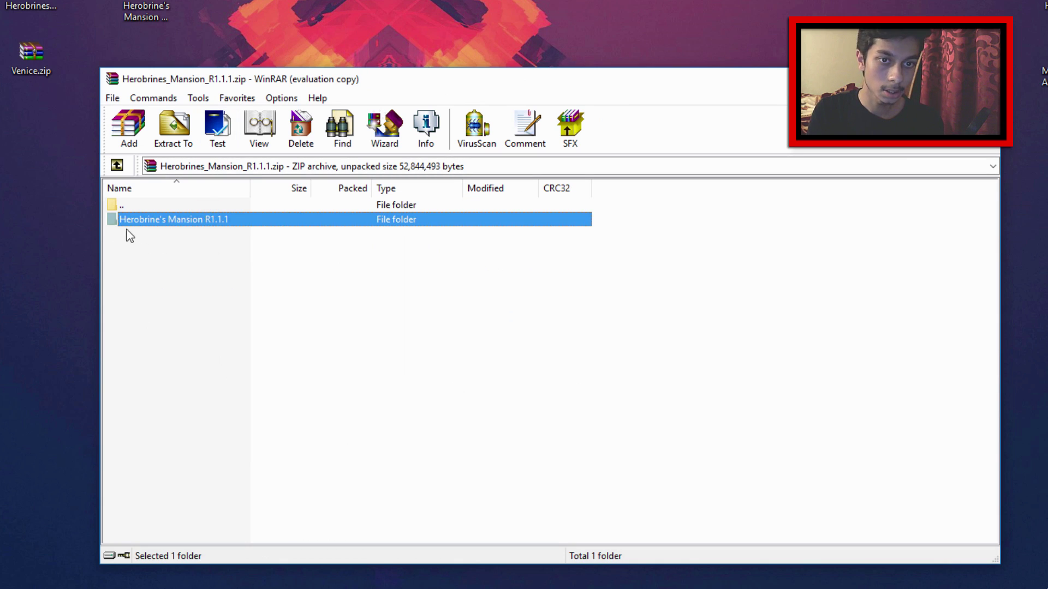
pyautogui.doubleClick(182, 220)
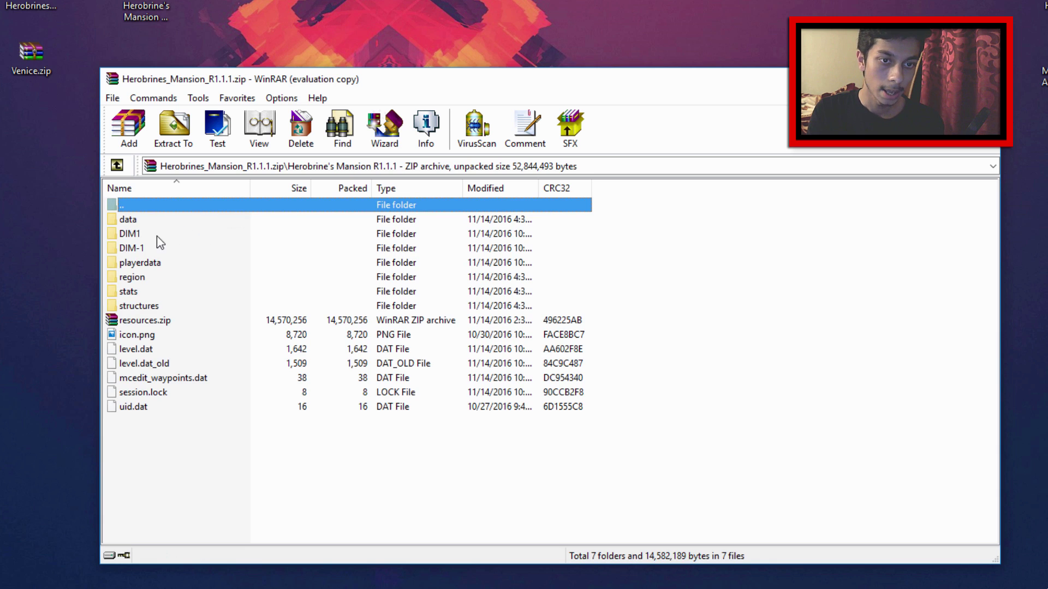
pyautogui.moveTo(676, 429); pyautogui.dragTo(102, 221)
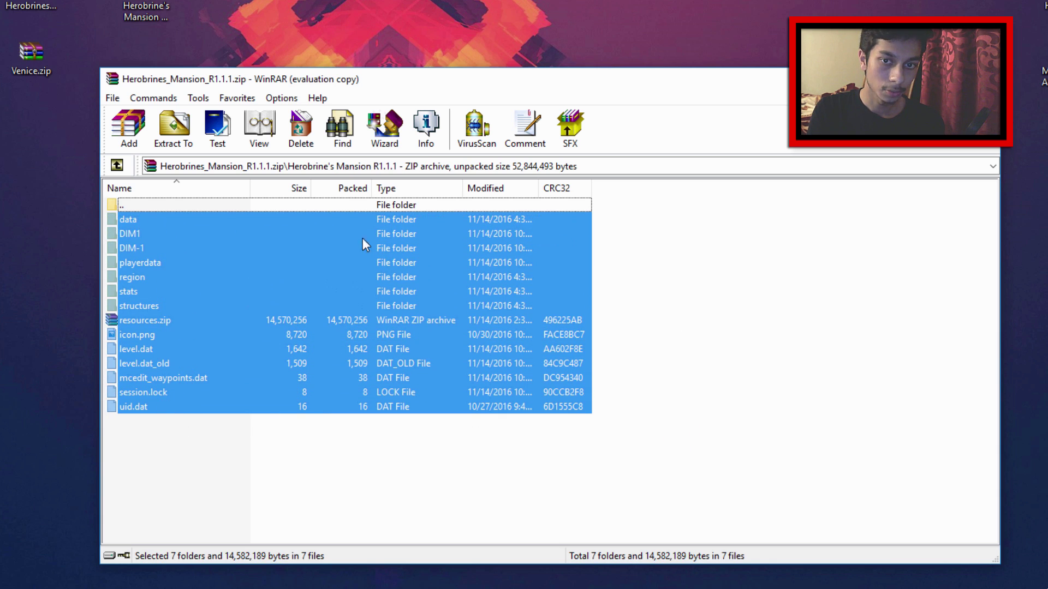
pyautogui.click(617, 261)
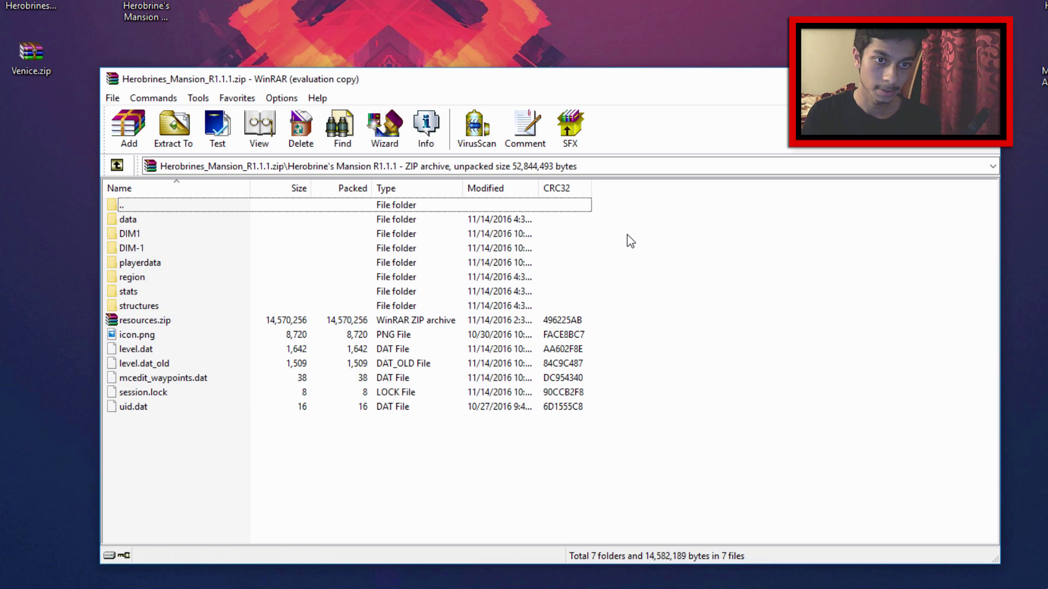